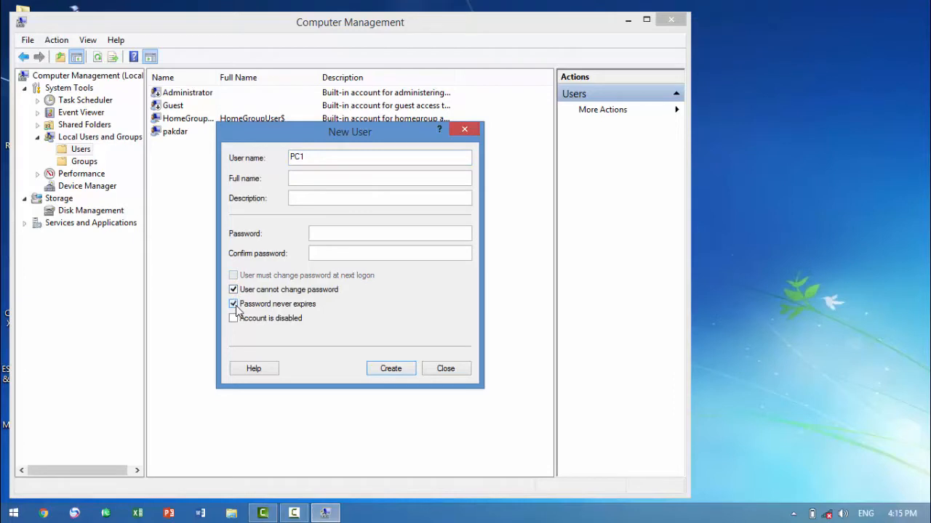
# Create PC1, PC2 and PC3 with no forced password change and passwords that never expire.
pyautogui.click(391, 369)
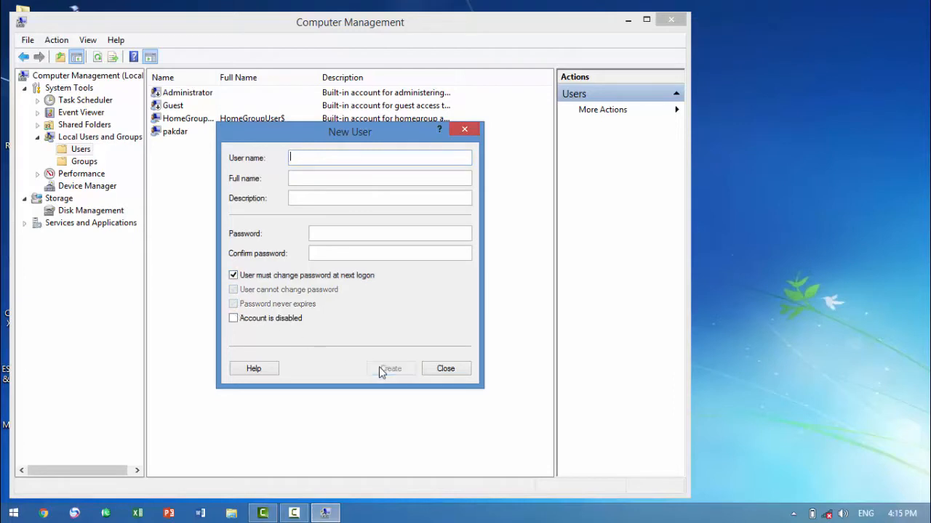
pyautogui.write('PC2')
pyautogui.click(250, 277)
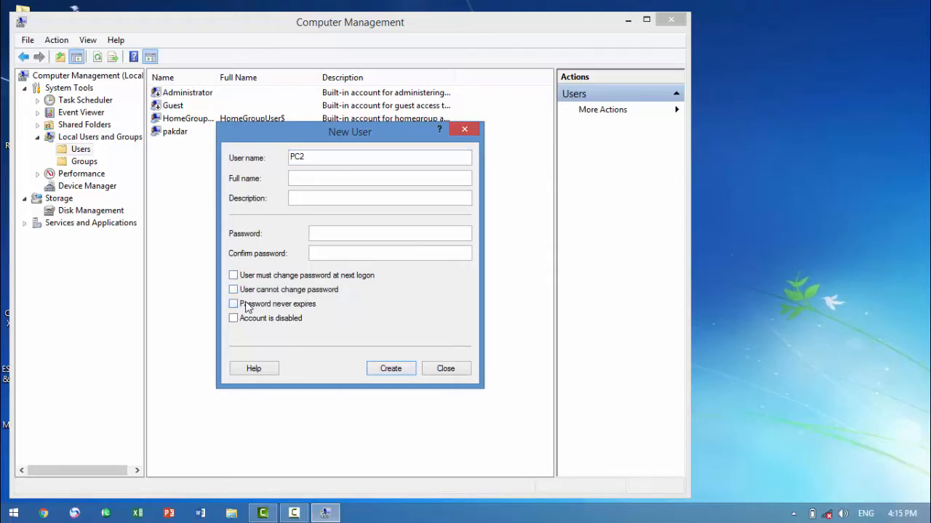
pyautogui.click(245, 304)
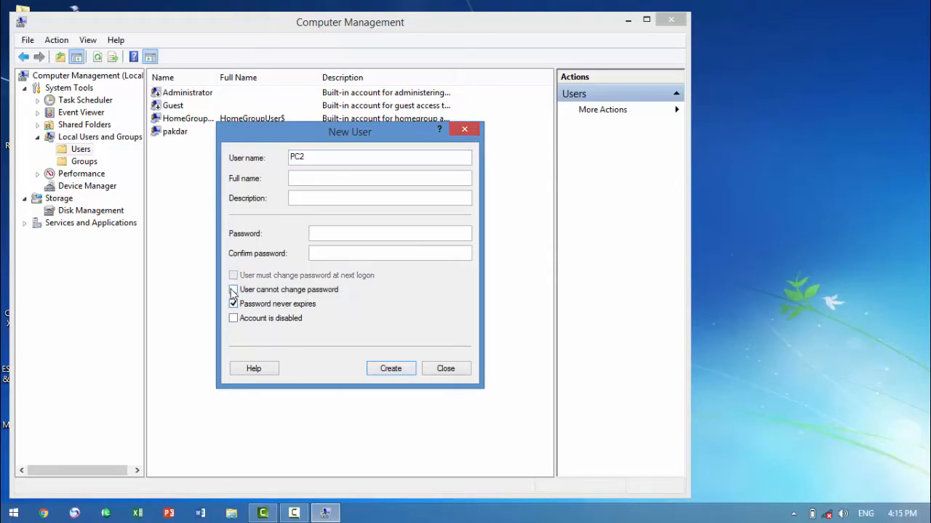
pyautogui.click(381, 370)
pyautogui.write('P')
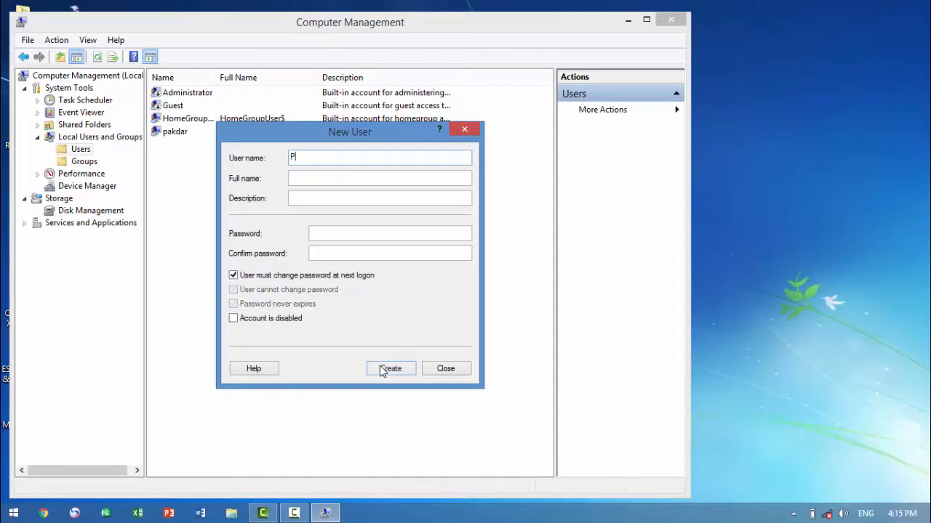
pyautogui.click(234, 276)
pyautogui.click(234, 290)
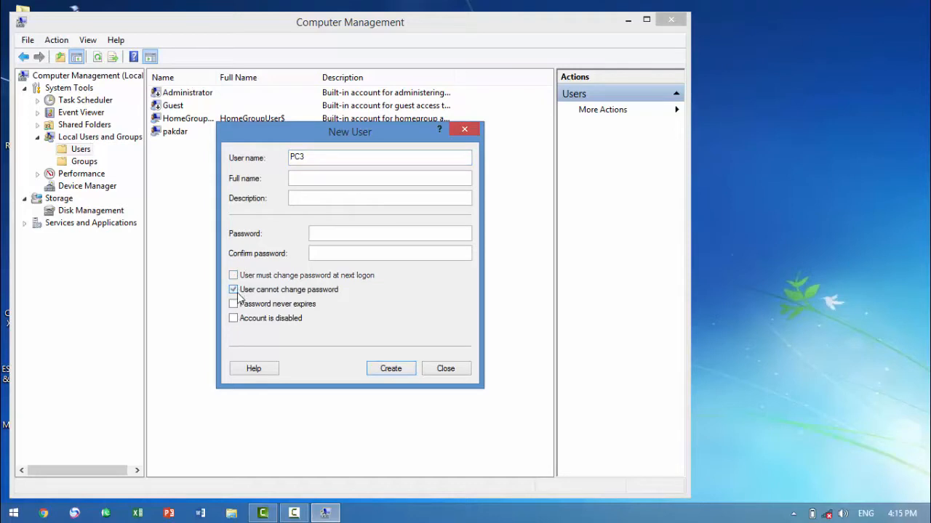
pyautogui.click(234, 304)
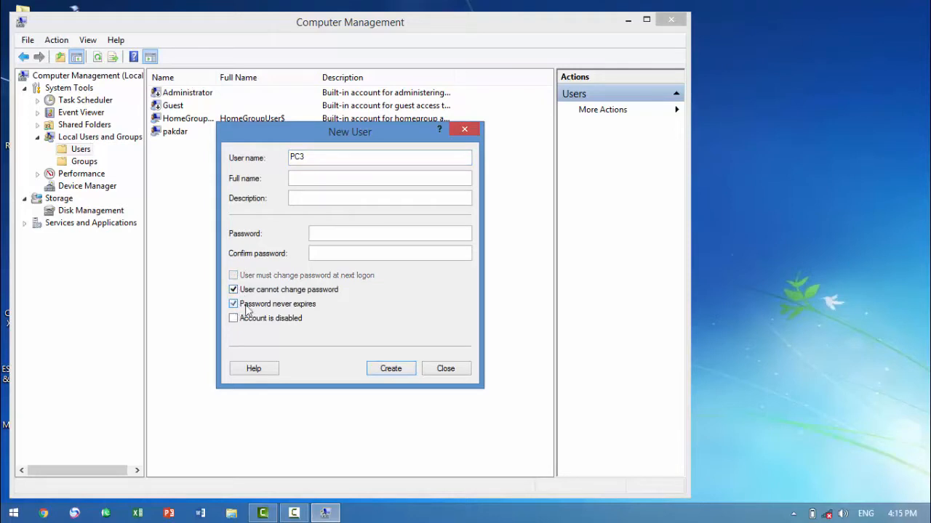
pyautogui.click(384, 371)
# Create PC4 and PC5 with unchangeable, never-expiring passwords, then close the New User form.
pyautogui.write('PC')
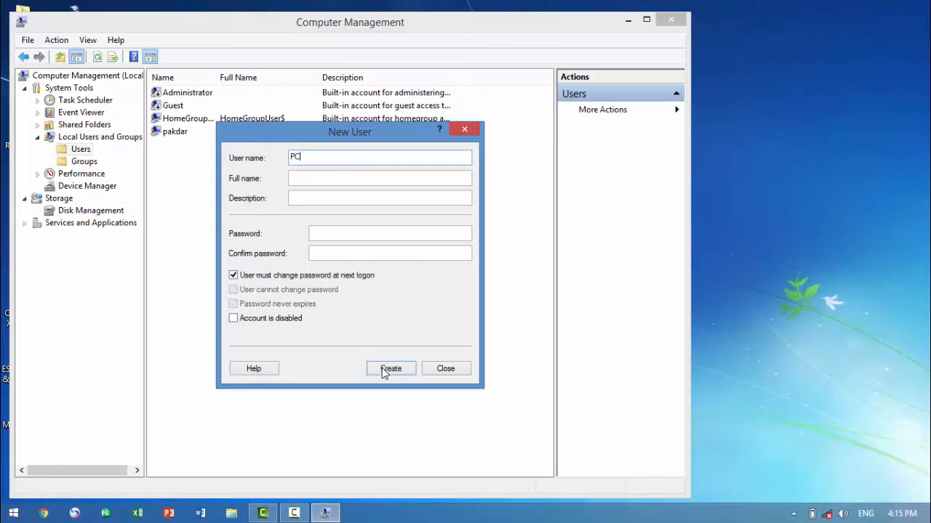
pyautogui.click(237, 276)
pyautogui.click(233, 291)
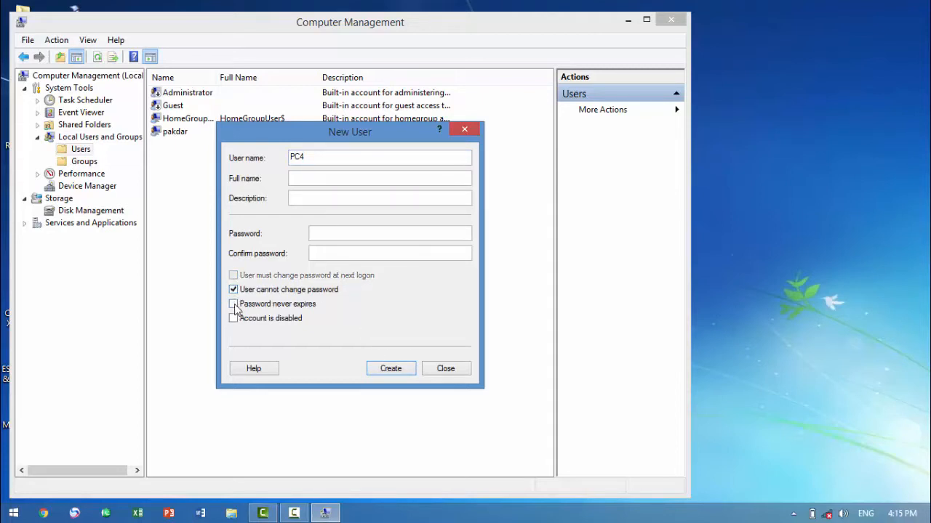
pyautogui.click(233, 305)
pyautogui.click(390, 369)
pyautogui.write('PC')
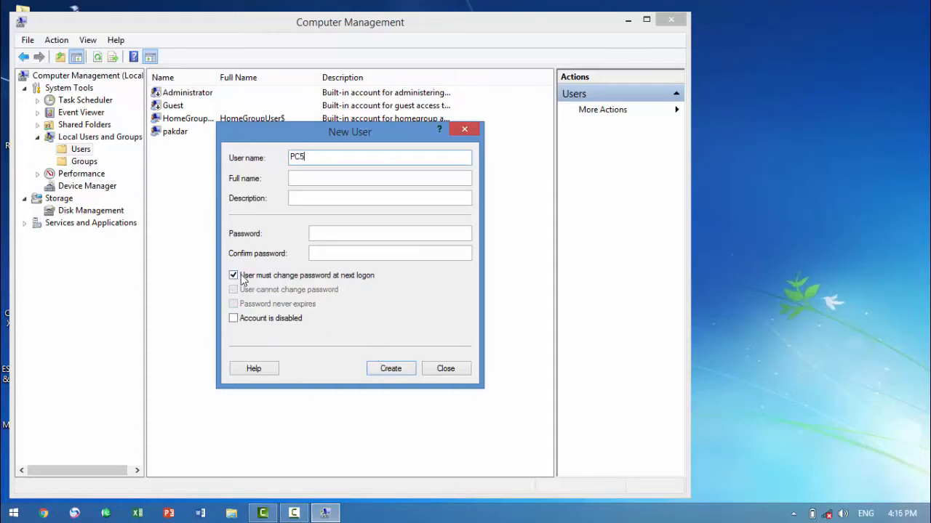
pyautogui.click(241, 275)
pyautogui.click(233, 290)
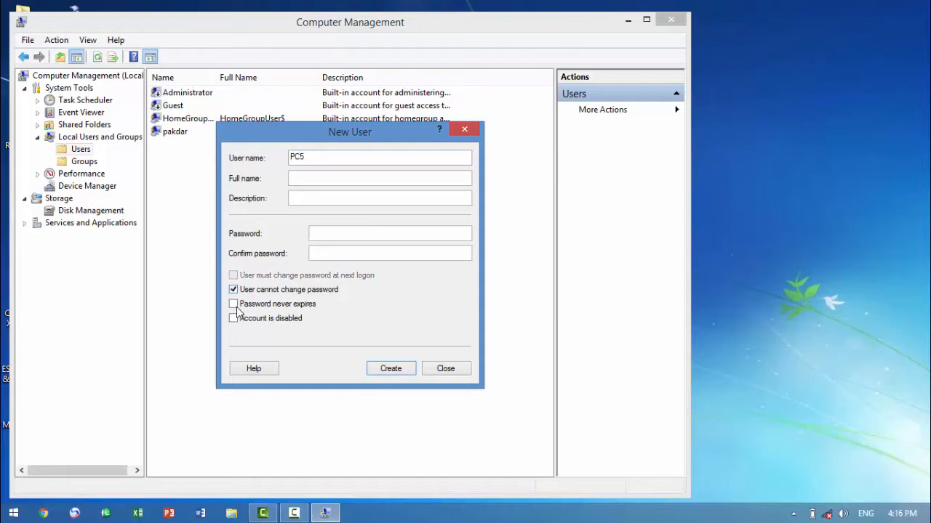
pyautogui.click(233, 305)
pyautogui.click(386, 370)
pyautogui.click(444, 368)
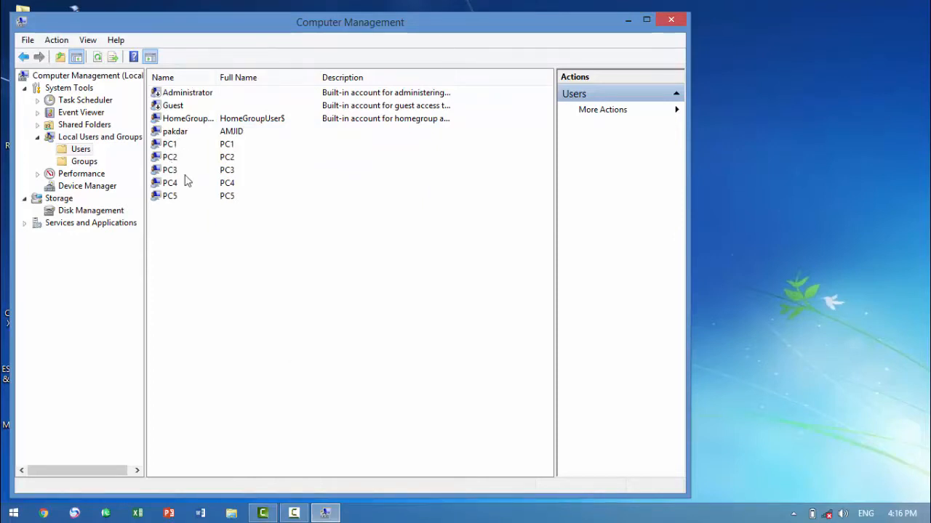
# Open Remote Desktop Users properties and list all local users available to add.
pyautogui.click(79, 164)
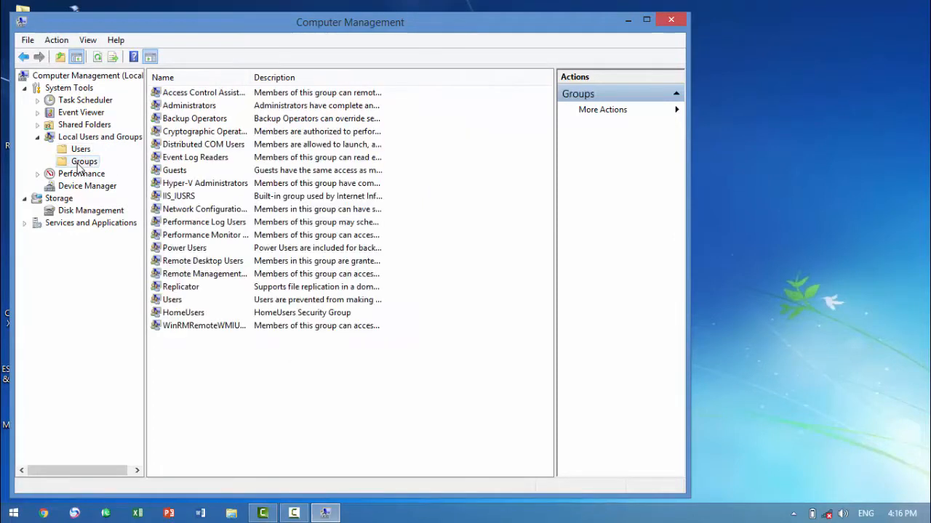
pyautogui.click(203, 264)
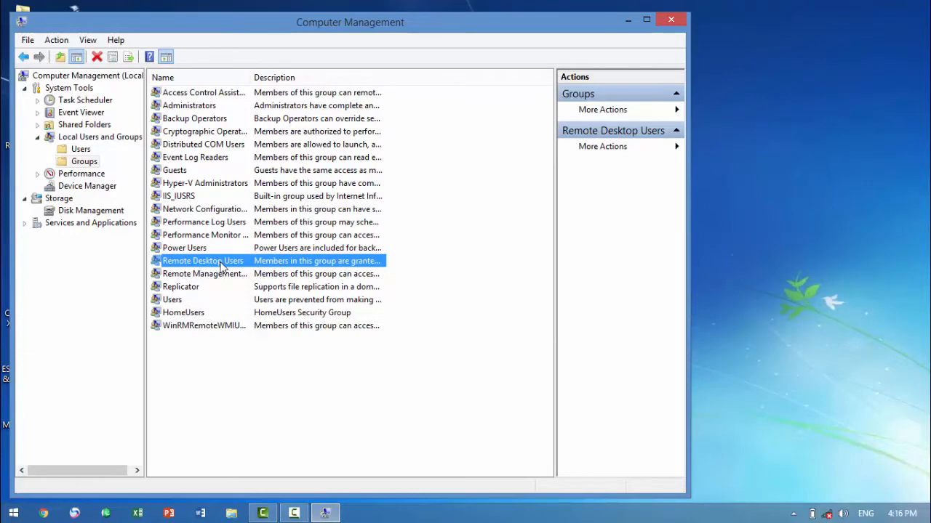
pyautogui.doubleClick(222, 266)
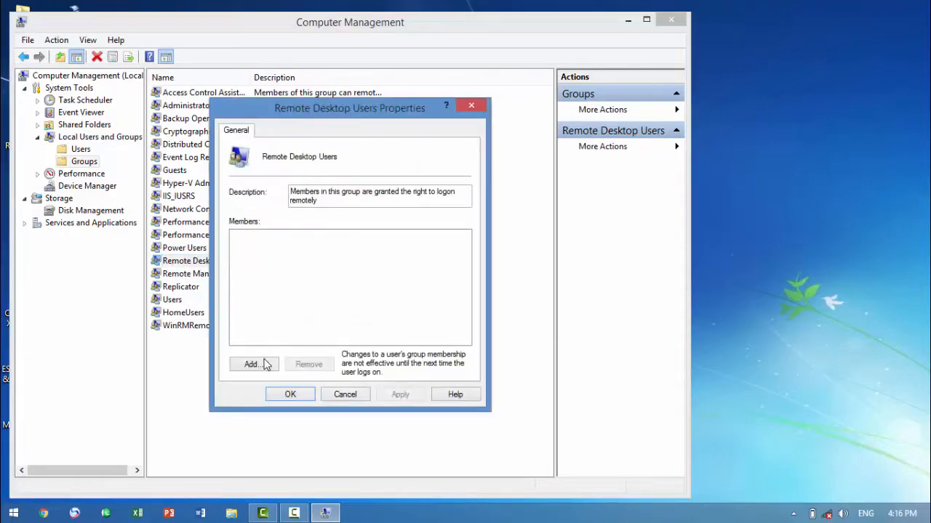
pyautogui.click(251, 365)
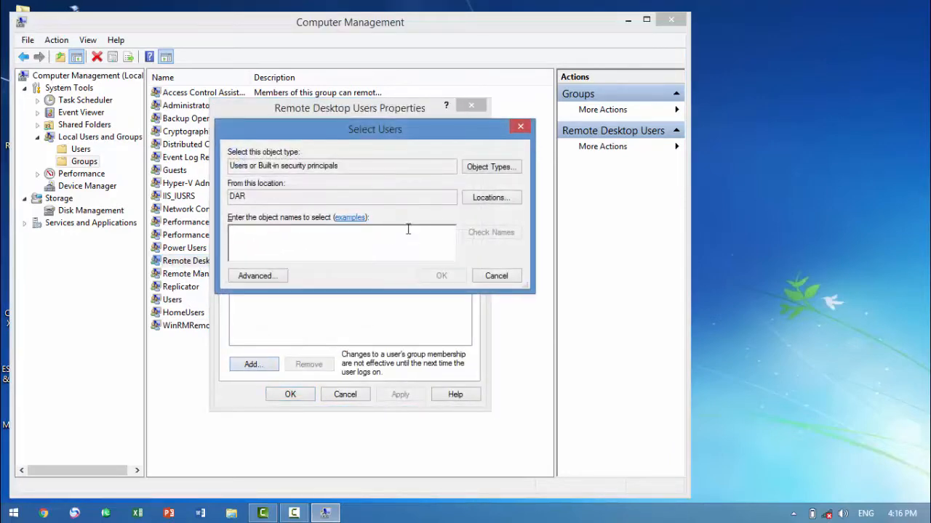
pyautogui.click(269, 274)
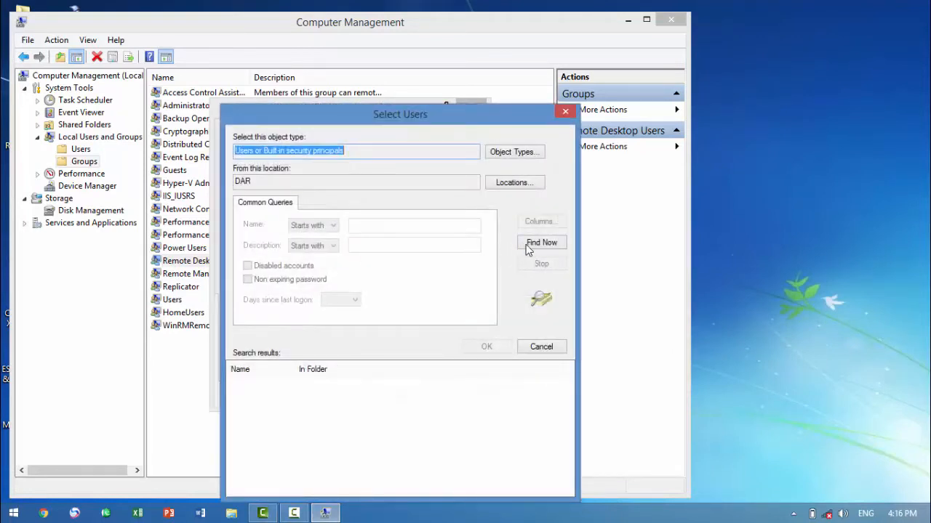
pyautogui.click(542, 243)
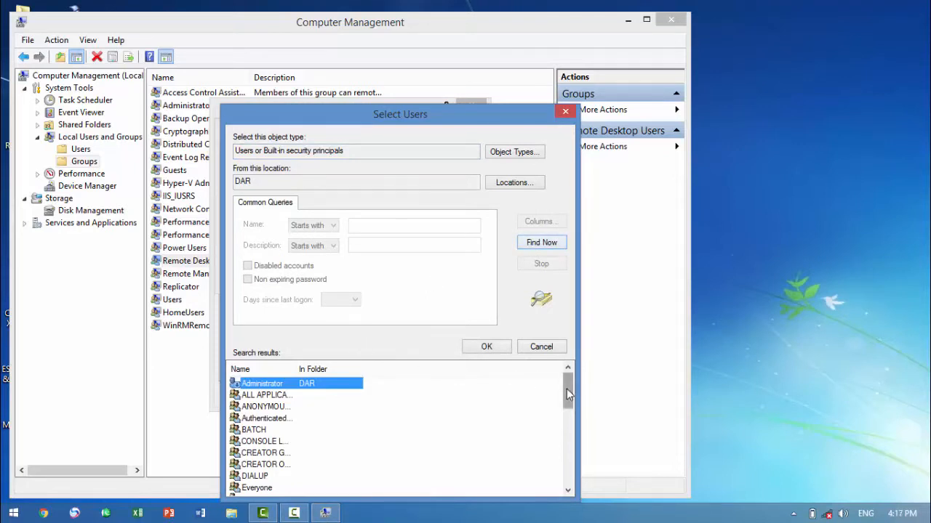
pyautogui.moveTo(568, 393); pyautogui.dragTo(573, 458)
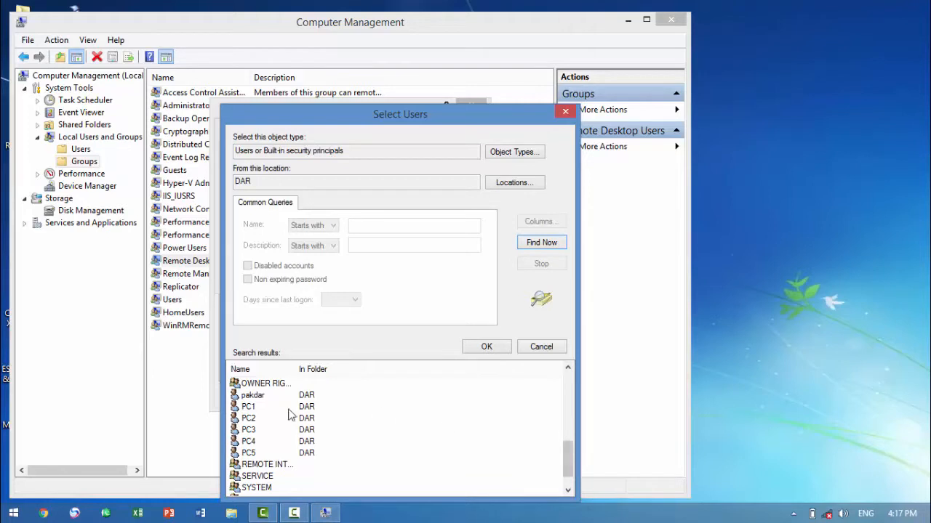
# Add PC1, PC2, PC3, PC4 and PC5 as group members and save the change.
pyautogui.click(253, 407)
pyautogui.keyDown('ctrl'); pyautogui.click(252, 419); pyautogui.keyUp('ctrl')
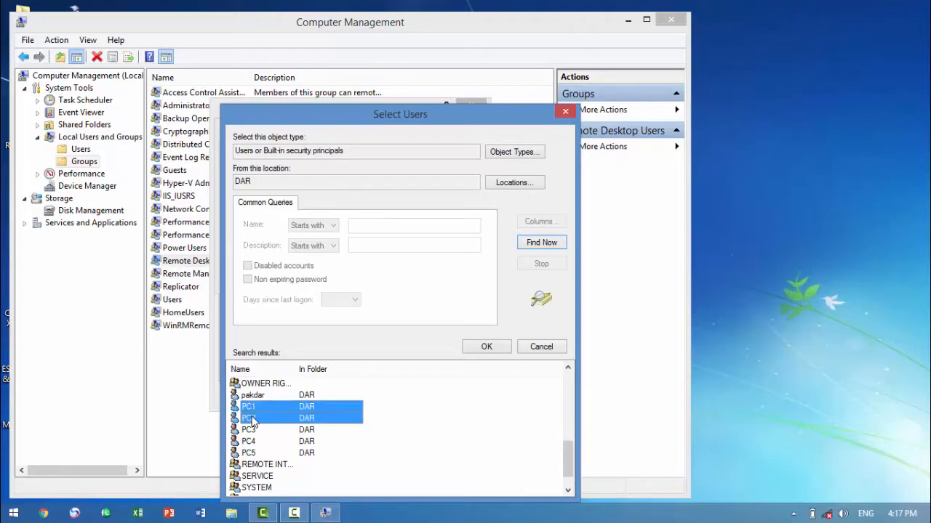
pyautogui.keyDown('ctrl'); pyautogui.click(251, 430); pyautogui.keyUp('ctrl')
pyautogui.keyDown('ctrl'); pyautogui.click(252, 442); pyautogui.keyUp('ctrl')
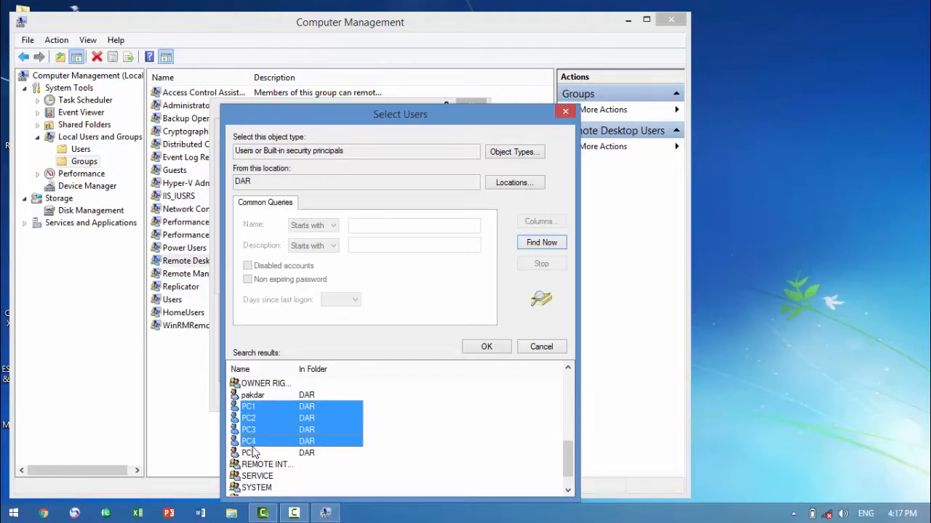
pyautogui.keyDown('ctrl'); pyautogui.click(254, 453); pyautogui.keyUp('ctrl')
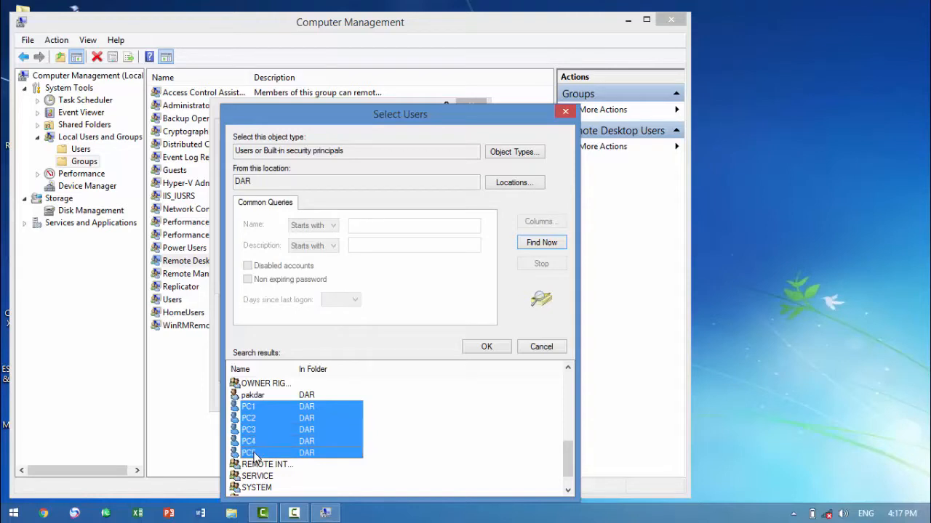
pyautogui.click(487, 346)
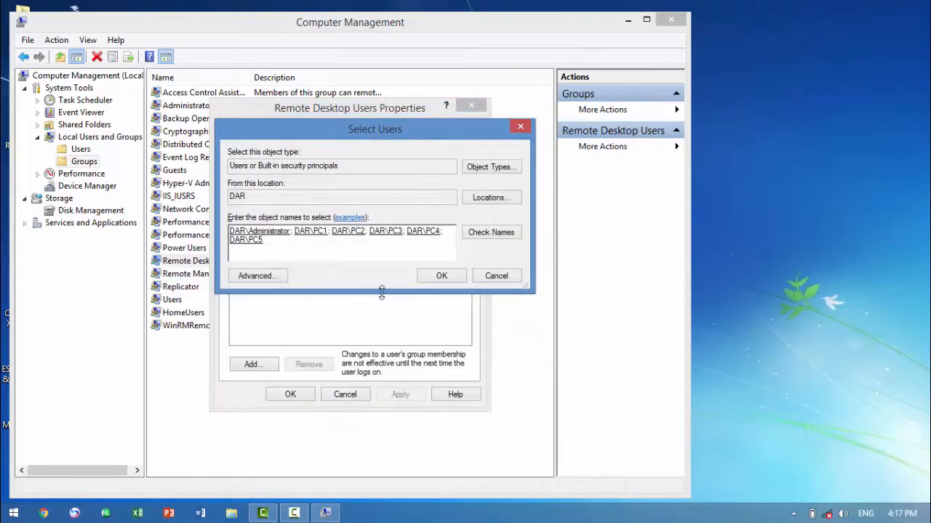
pyautogui.click(440, 277)
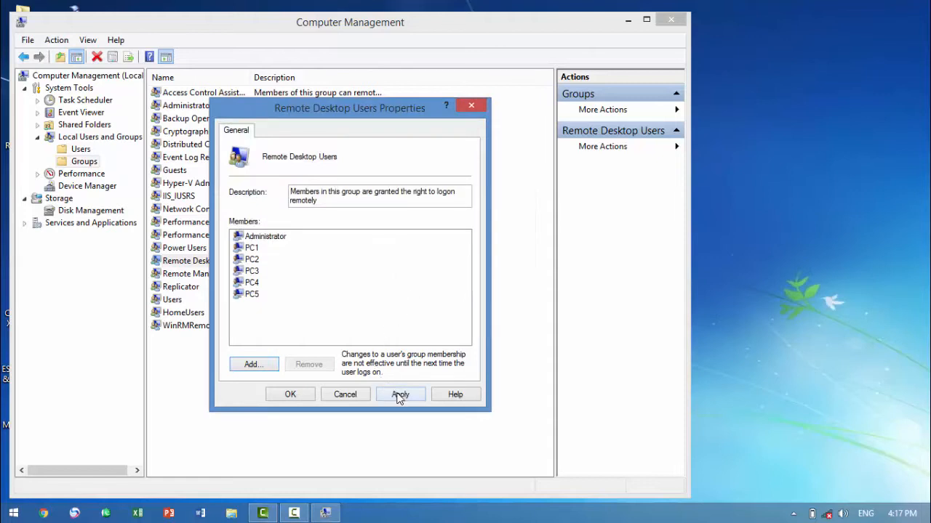
pyautogui.click(398, 397)
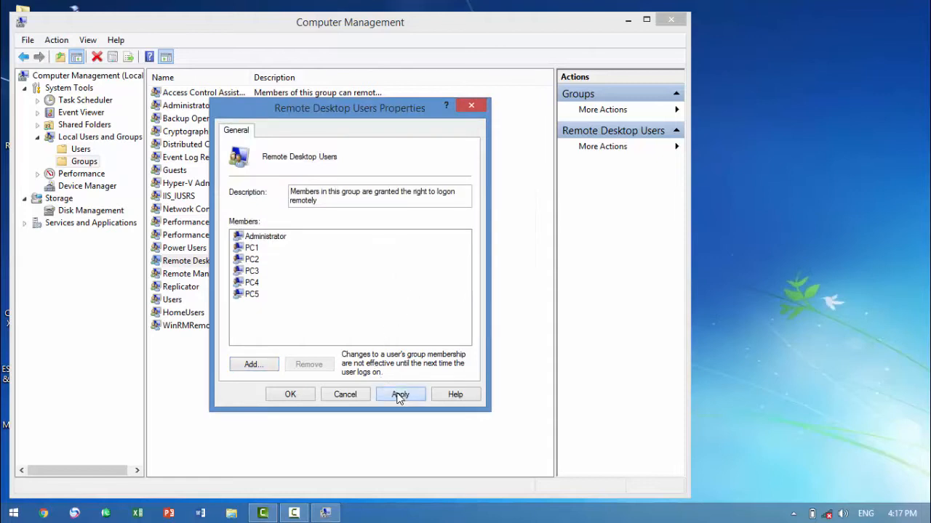
pyautogui.click(290, 394)
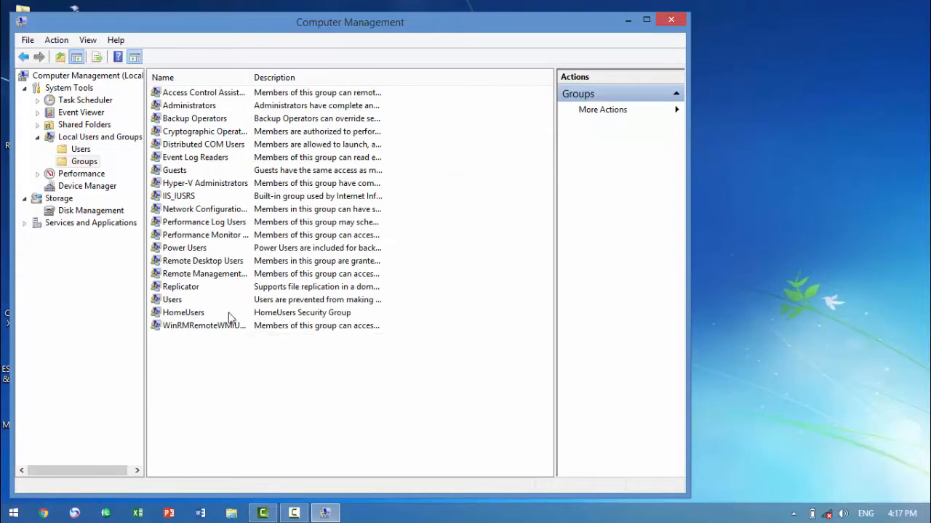
# Close Computer Management and refresh the Windows desktop twice.
pyautogui.click(80, 149)
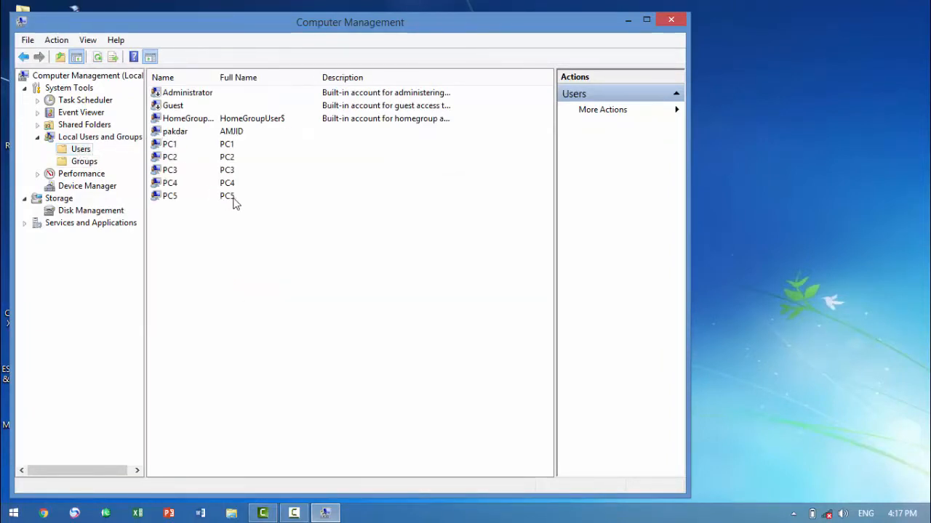
pyautogui.click(670, 22)
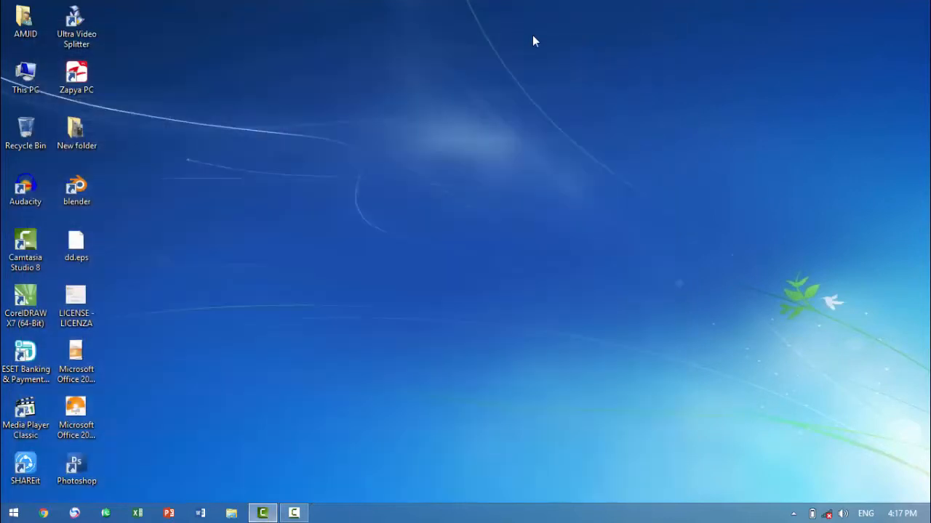
pyautogui.rightClick(317, 86)
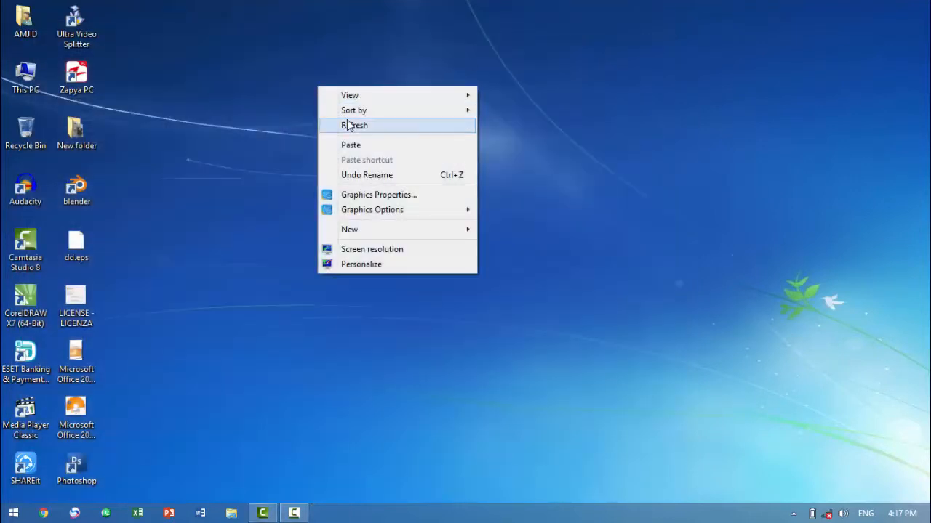
pyautogui.click(345, 124)
pyautogui.rightClick(348, 120)
pyautogui.click(376, 159)
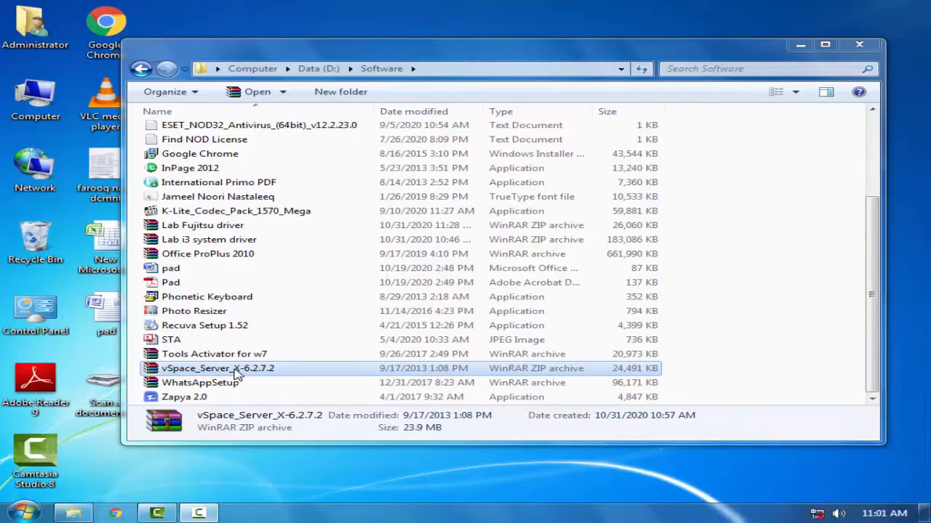
# Extract the vSpace_Server_X-6.2.7.2 archive to the suggested desktop folder with the WinRAR Wizard.
pyautogui.doubleClick(237, 371)
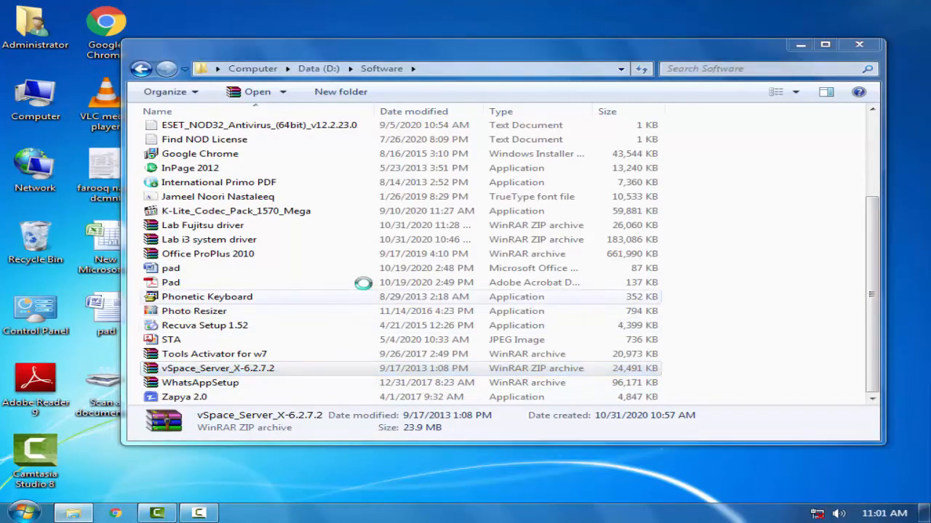
pyautogui.click(439, 118)
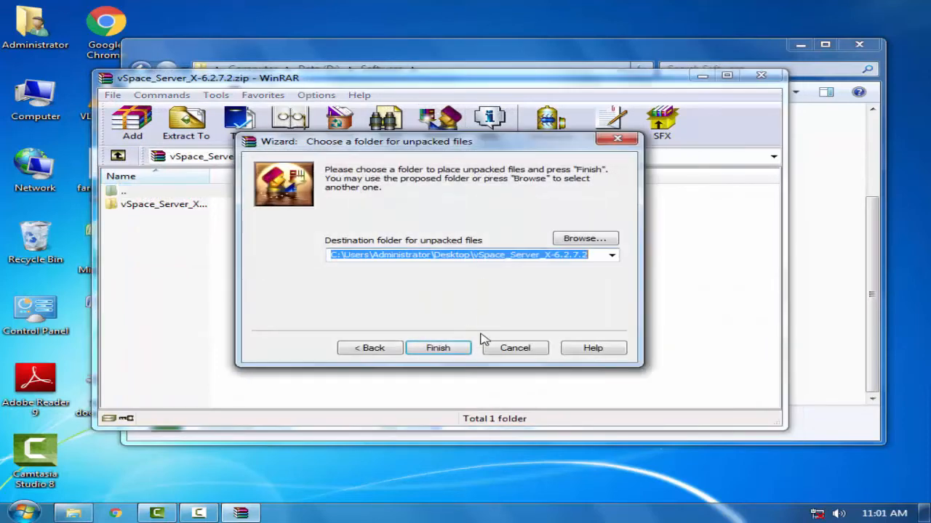
pyautogui.click(438, 348)
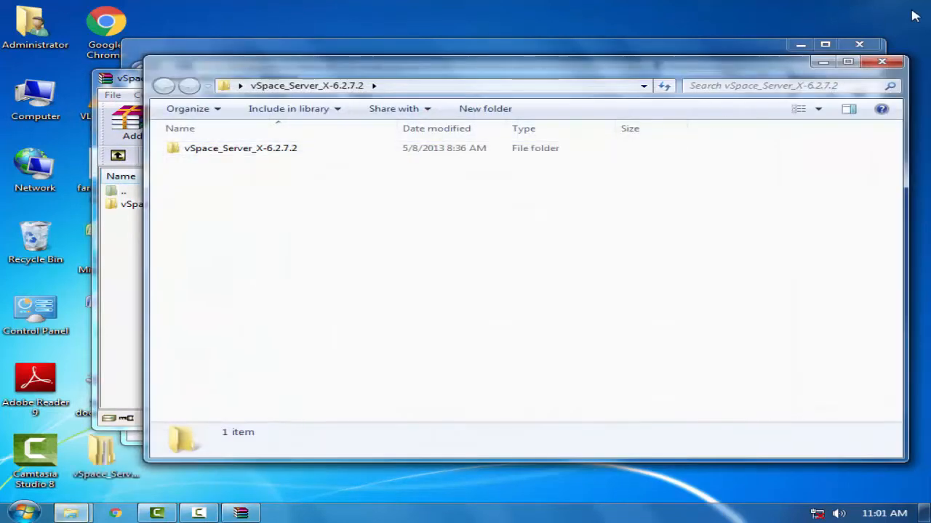
# Close the Software and archive windows and run vSpace_Server_X-6.2.7.2_setup from the extracted folder.
pyautogui.click(858, 44)
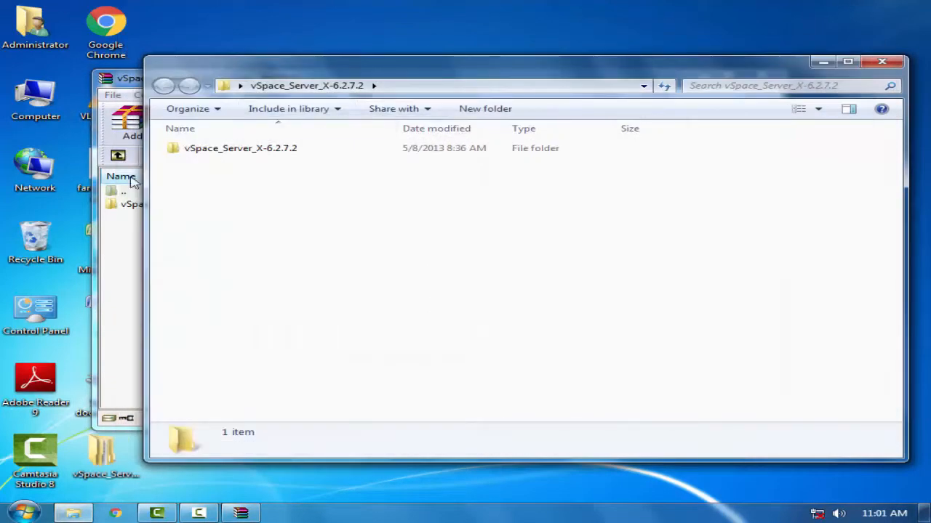
pyautogui.click(131, 181)
pyautogui.click(760, 79)
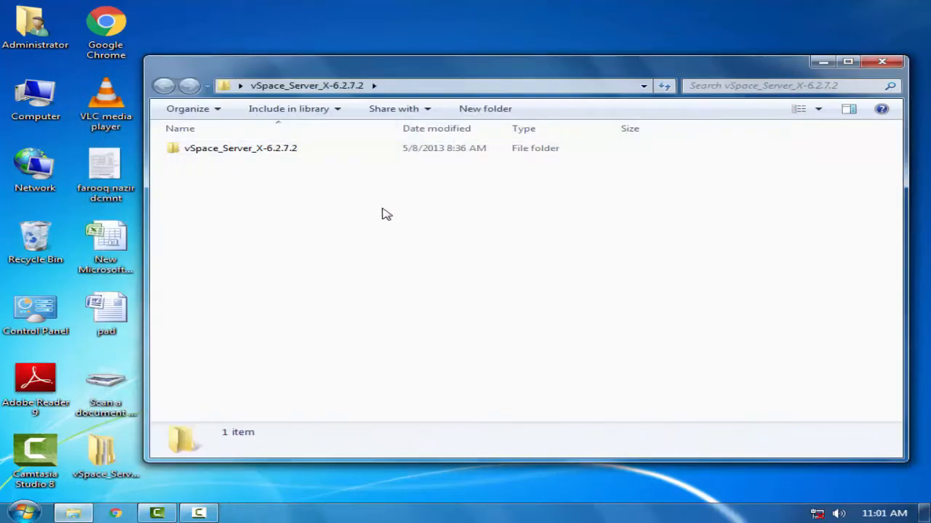
pyautogui.doubleClick(228, 153)
pyautogui.click(233, 166)
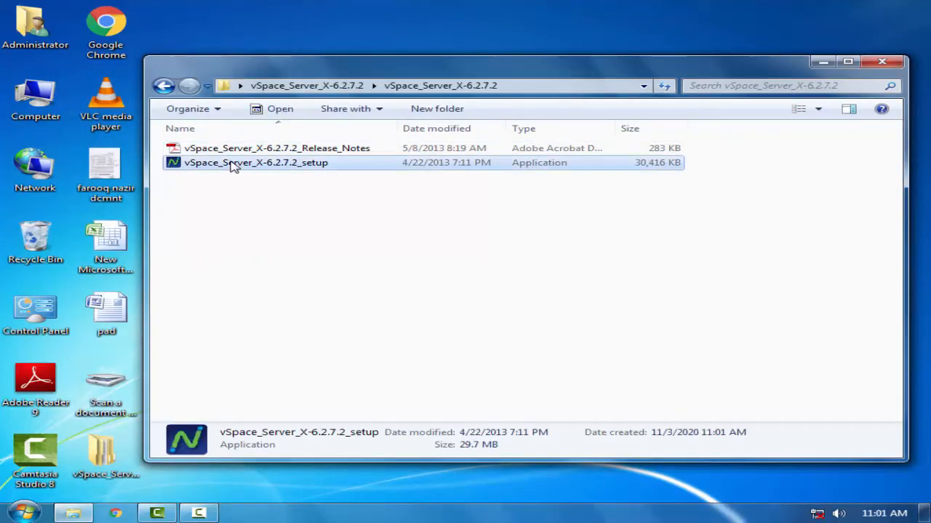
pyautogui.doubleClick(233, 164)
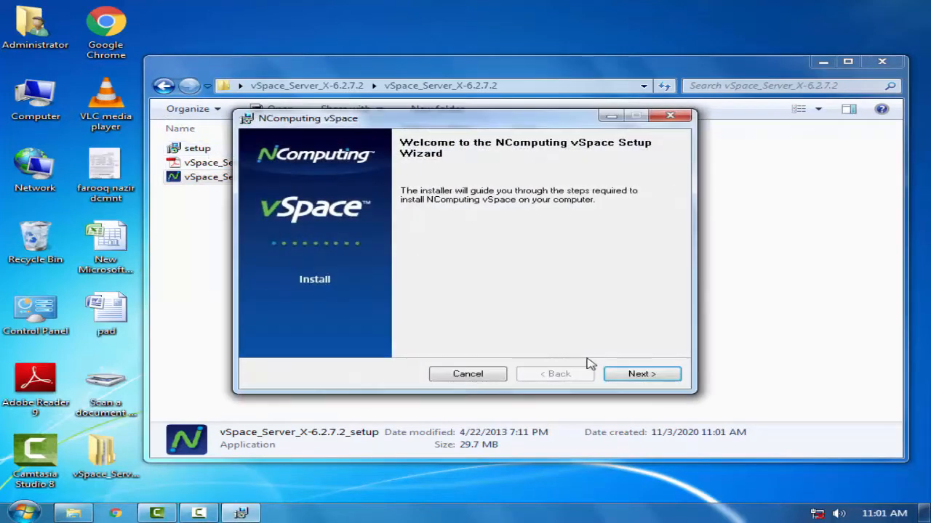
# Accept the license agreement and terms of use, keep 1024x768 resolution and the default folder, then install.
pyautogui.click(641, 374)
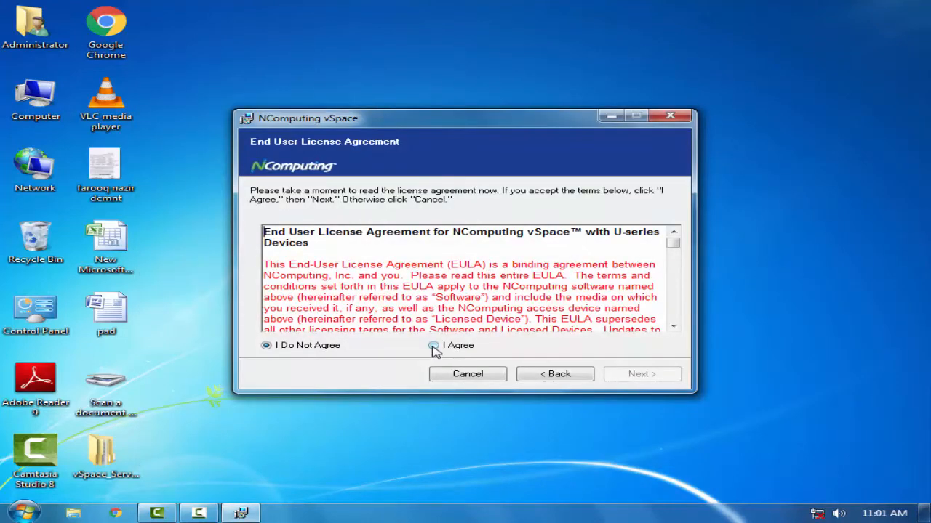
pyautogui.click(434, 346)
pyautogui.click(636, 374)
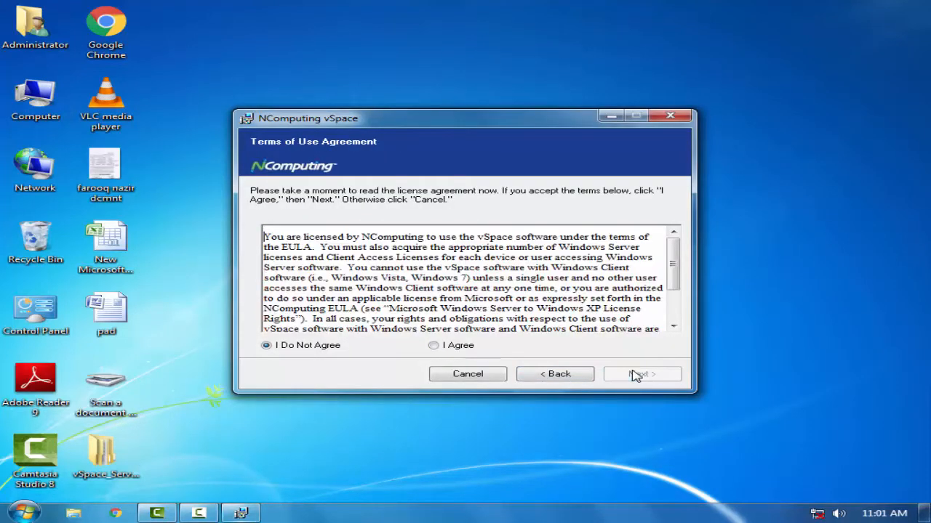
pyautogui.click(456, 347)
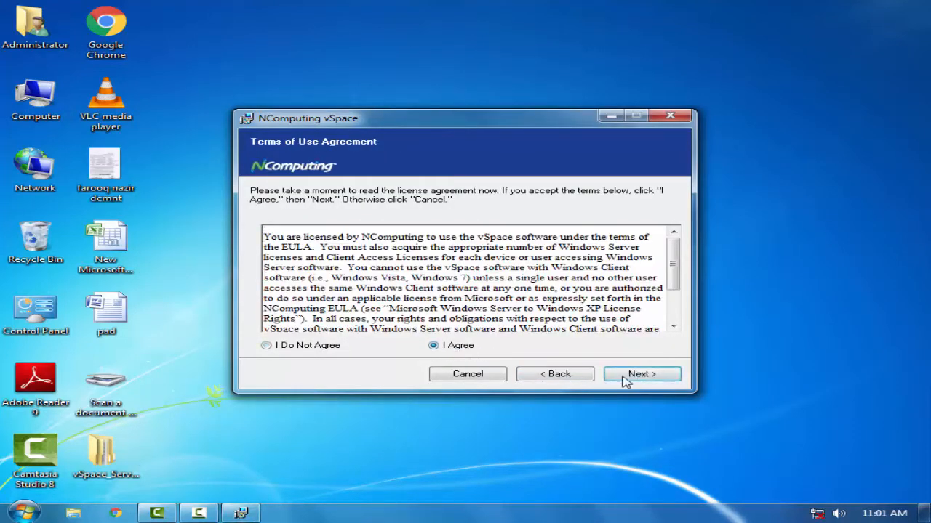
pyautogui.click(637, 375)
pyautogui.click(637, 380)
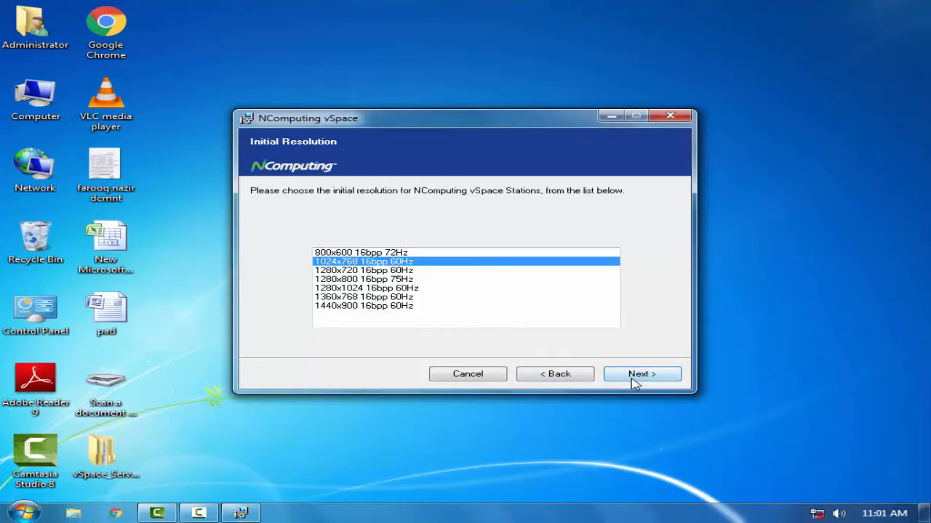
pyautogui.click(634, 378)
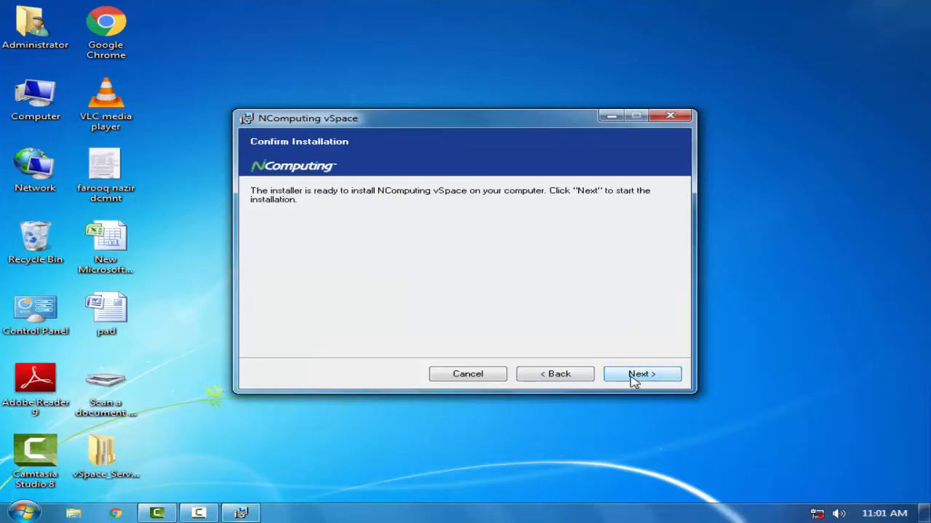
pyautogui.click(634, 378)
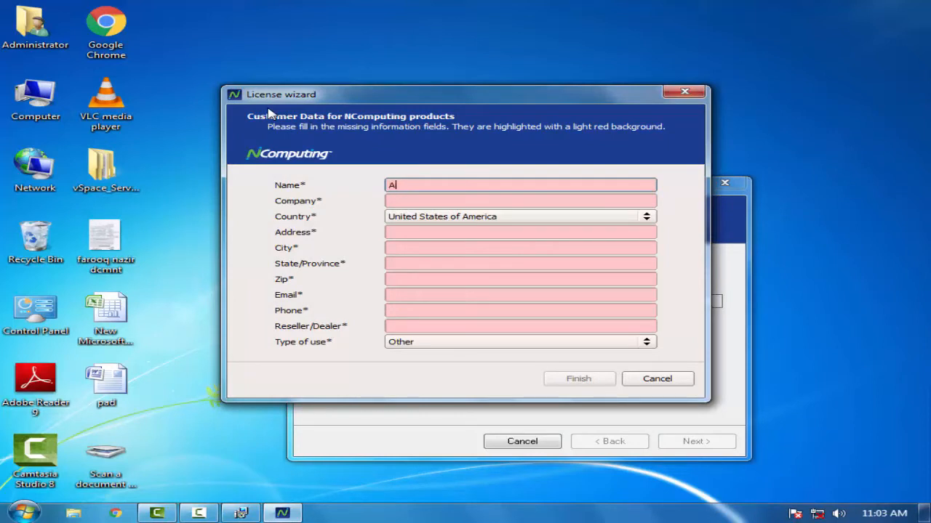
# Finish the name, enter company 'student', select Pakistan as country, and type the street address.
pyautogui.write('mjid')
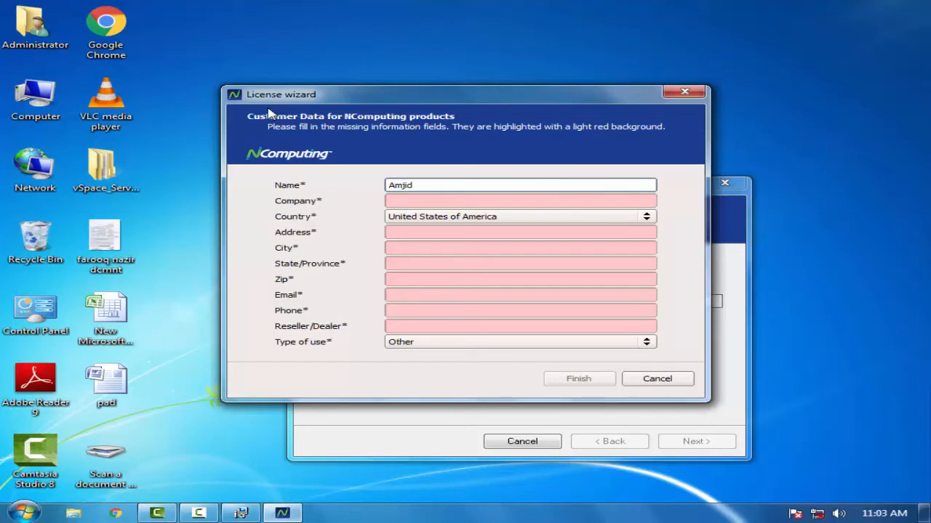
pyautogui.click(422, 200)
pyautogui.write('st')
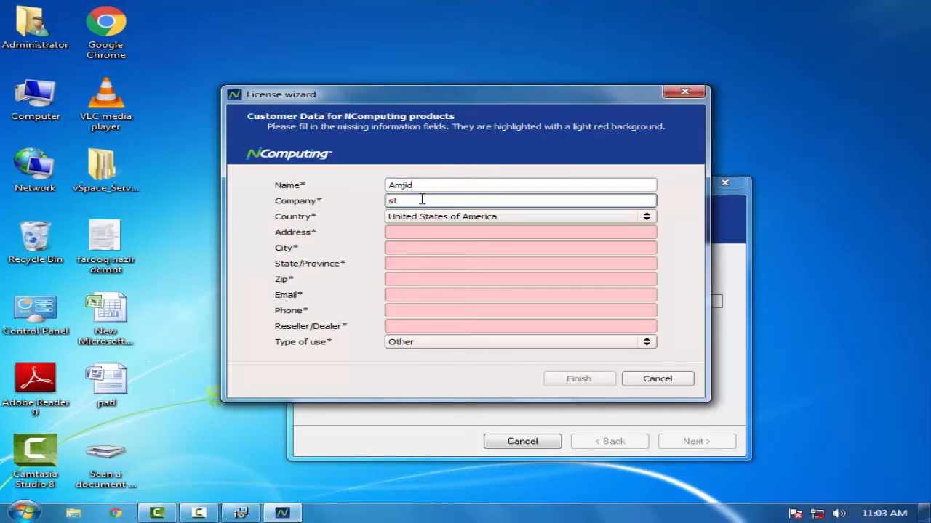
pyautogui.write('udent')
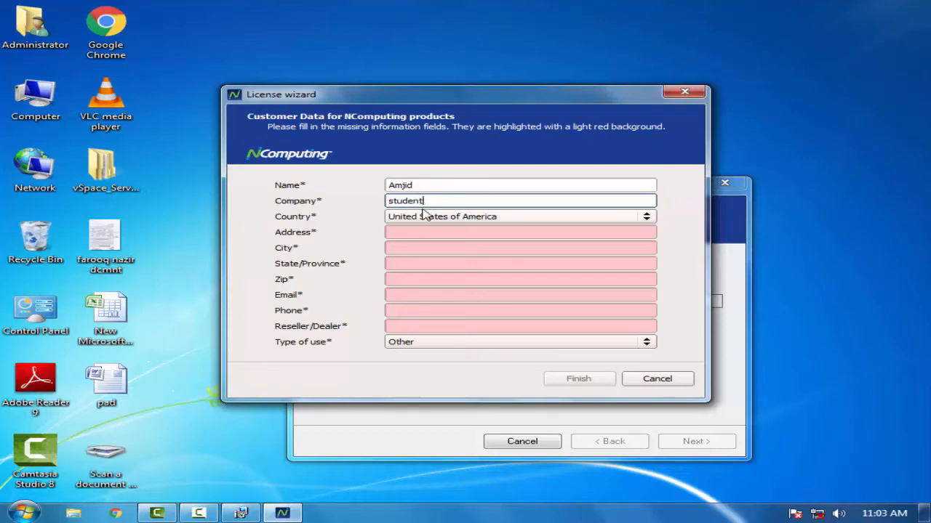
pyautogui.click(457, 216)
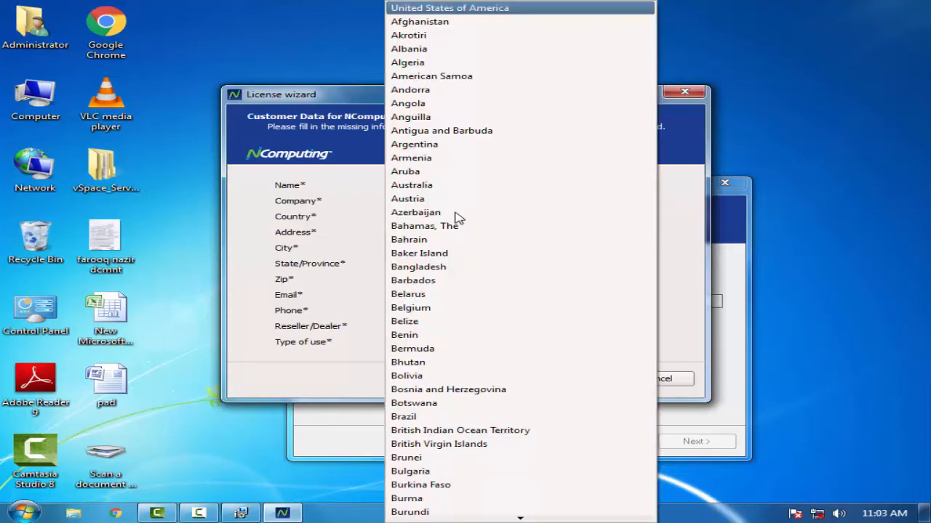
pyautogui.press('p')
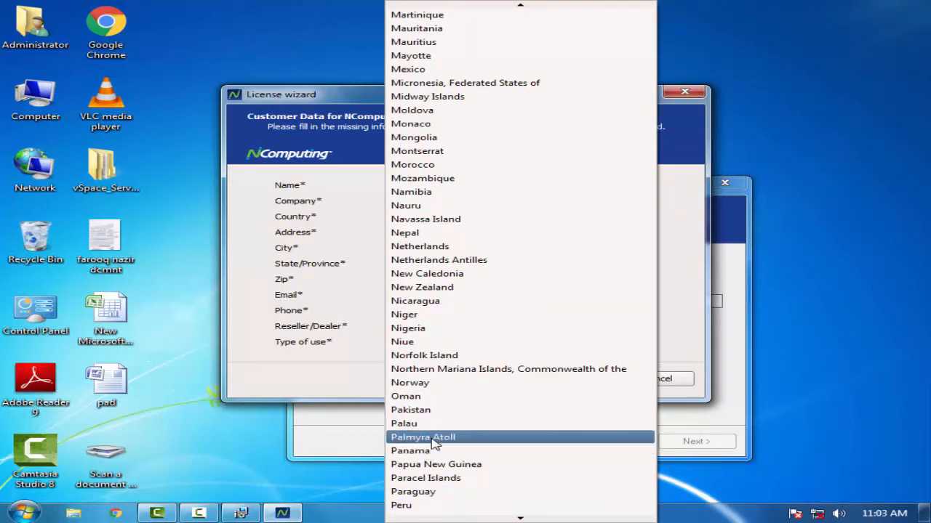
pyautogui.click(424, 412)
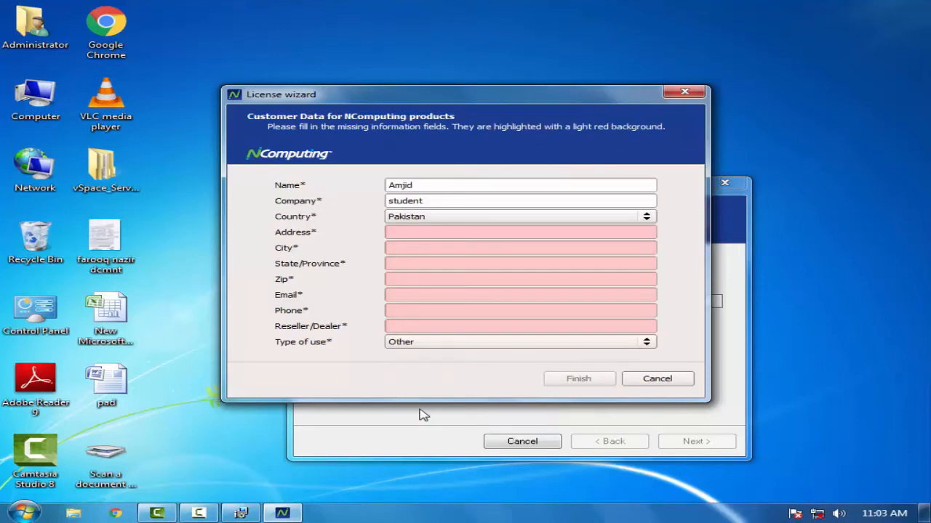
pyautogui.click(407, 234)
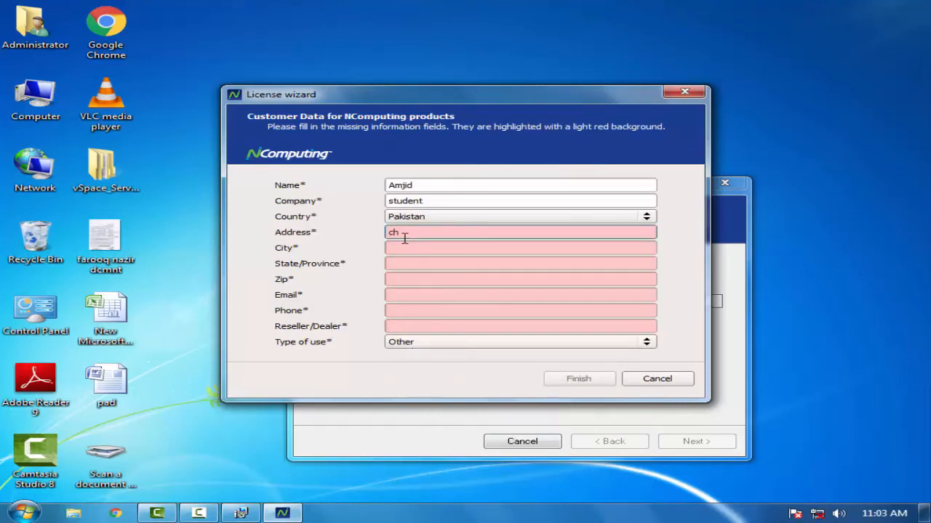
pyautogui.write('chak no 147 jb chiniot')
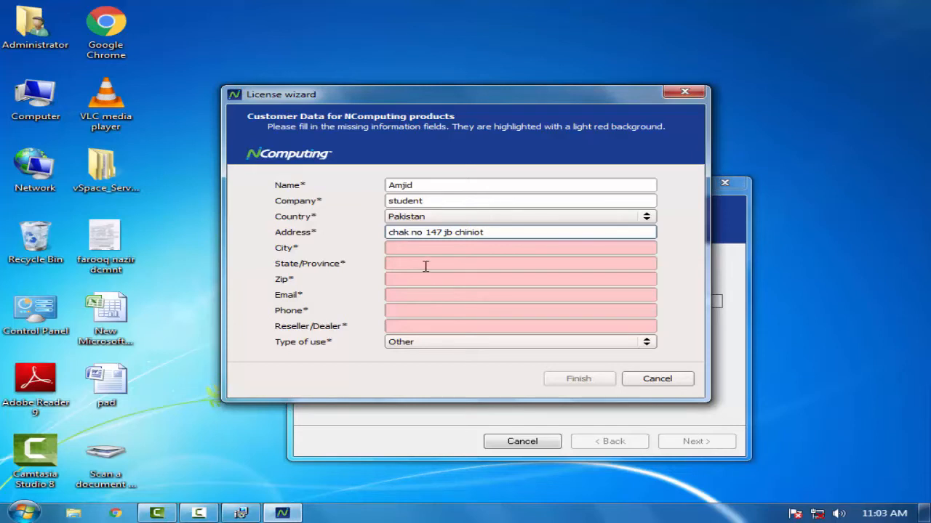
# Fill in the city, state/province and zip code fields of the license form.
pyautogui.click(415, 247)
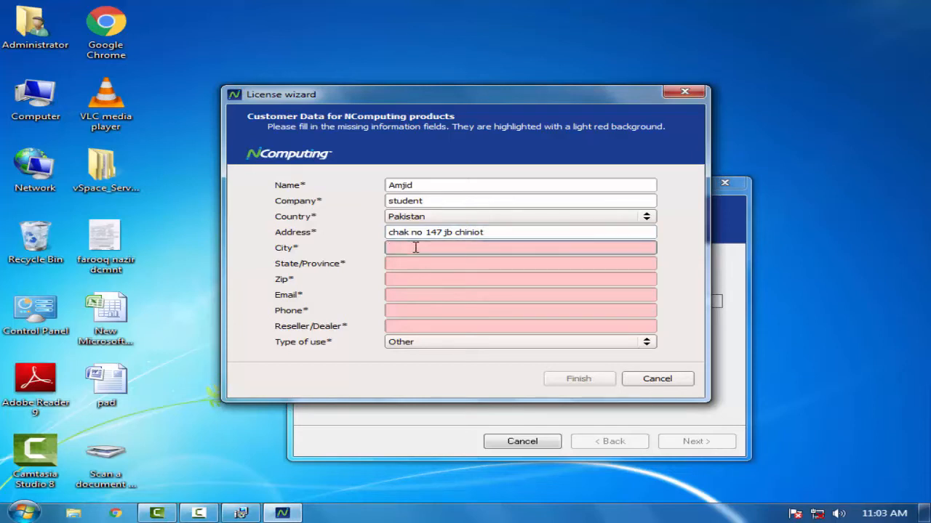
pyautogui.write('chini')
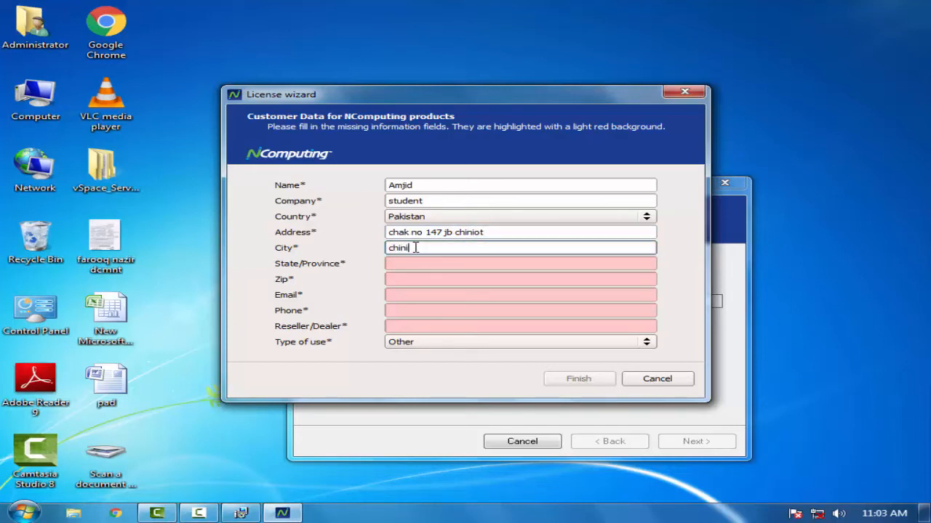
pyautogui.write('ot')
pyautogui.click(420, 266)
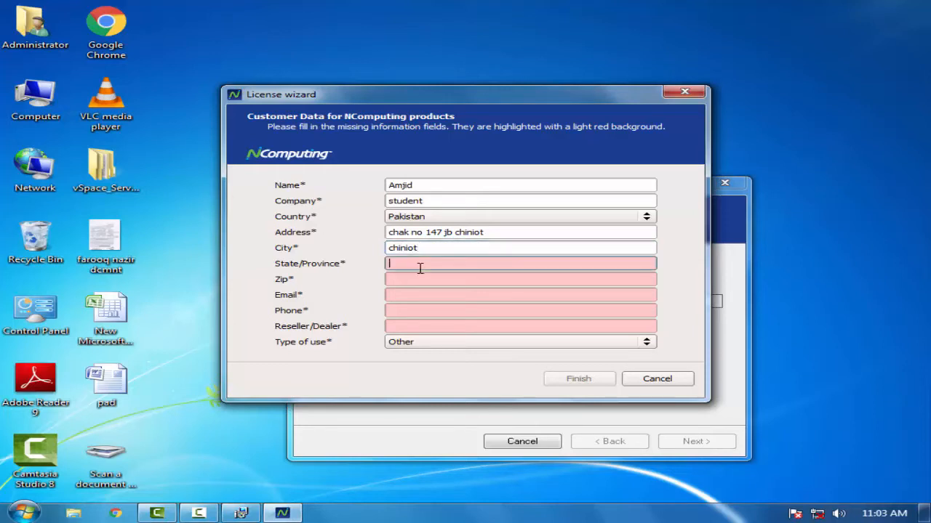
pyautogui.write('punjab')
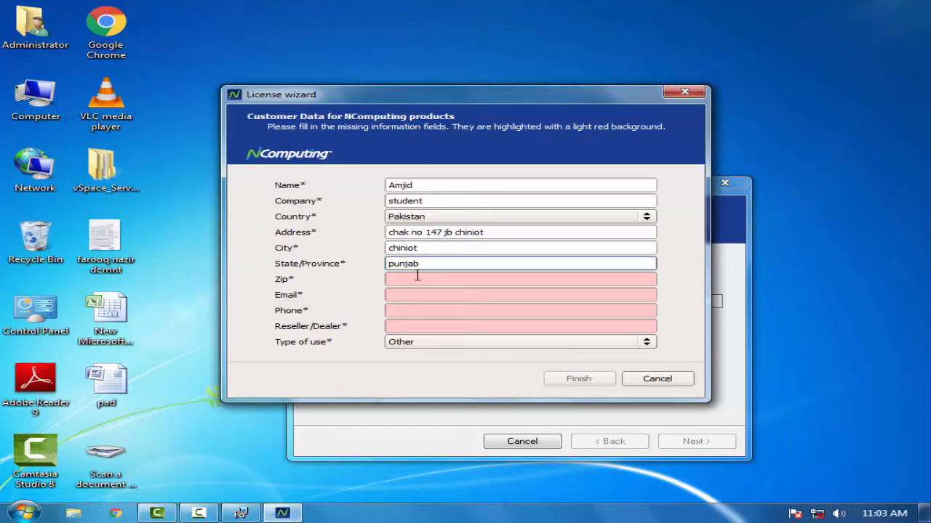
pyautogui.click(417, 279)
pyautogui.write('3')
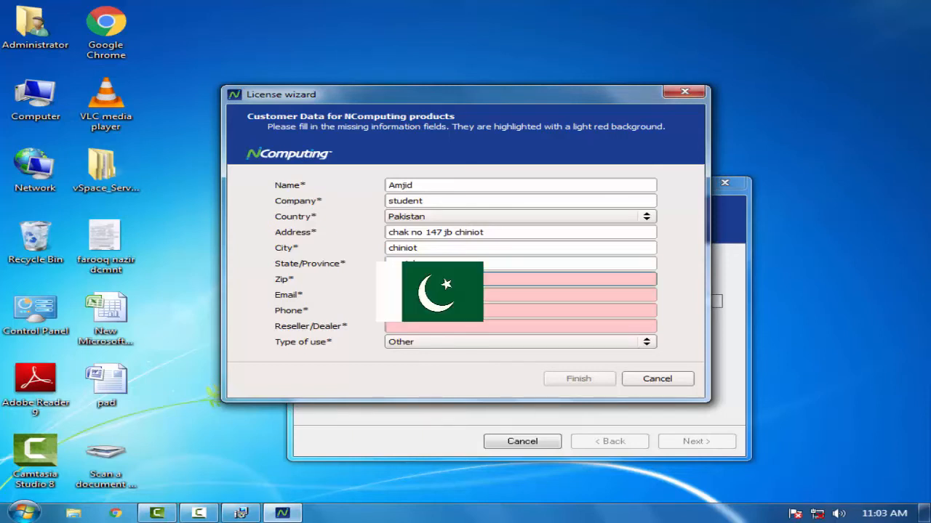
pyautogui.write('5')
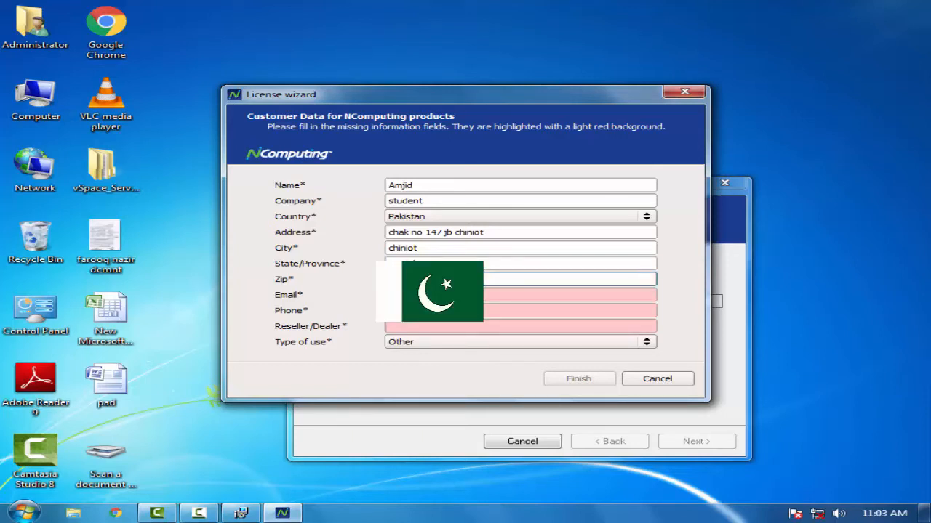
pyautogui.press('BackSpace')
pyautogui.write('3')
# Enter email and phone, set reseller to govt of punjab, choose School (K-12), and submit.
pyautogui.press('Tab')
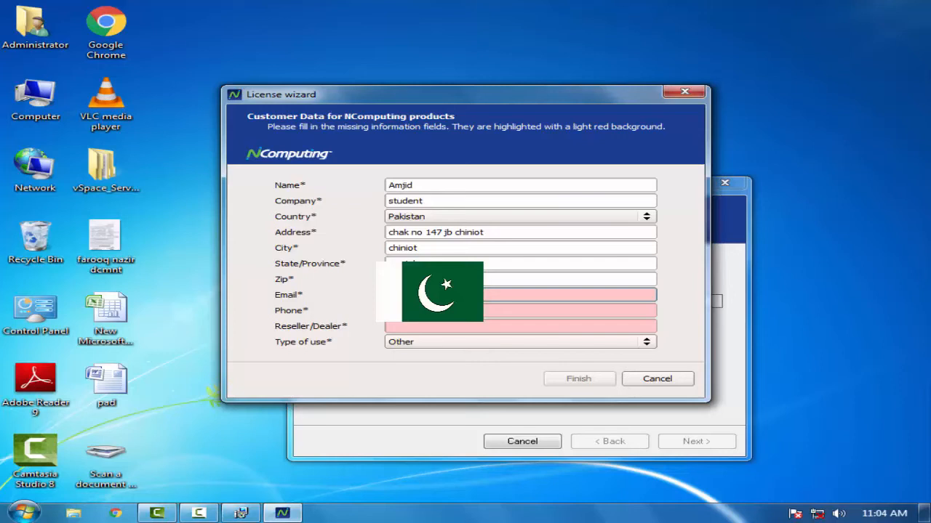
pyautogui.write('a')
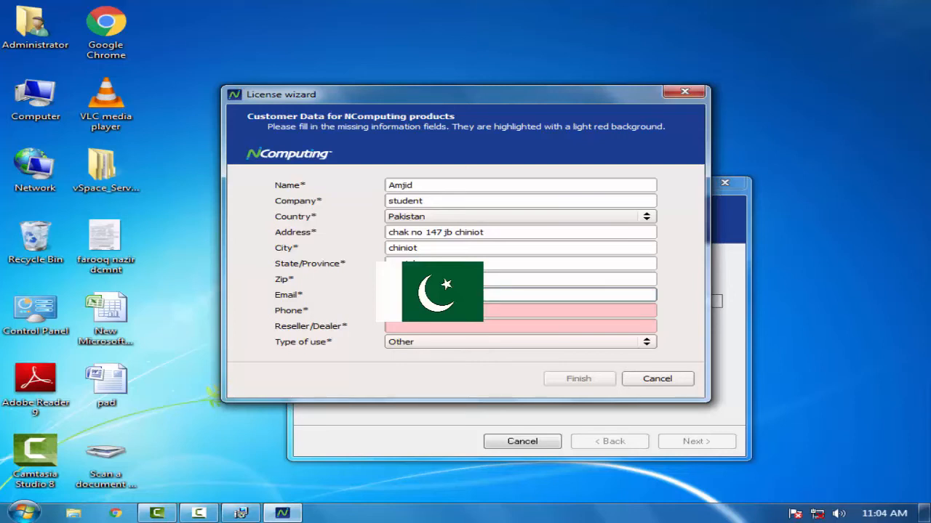
pyautogui.press('Tab')
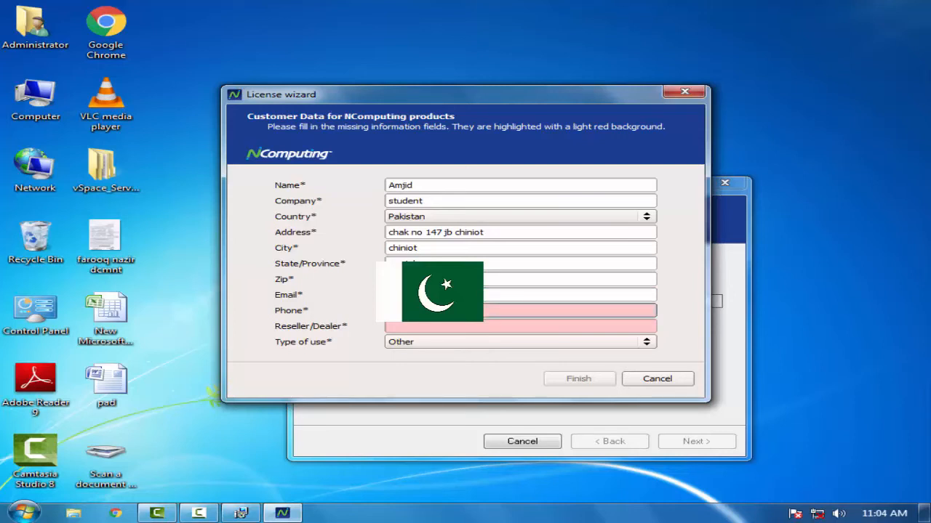
pyautogui.write('0')
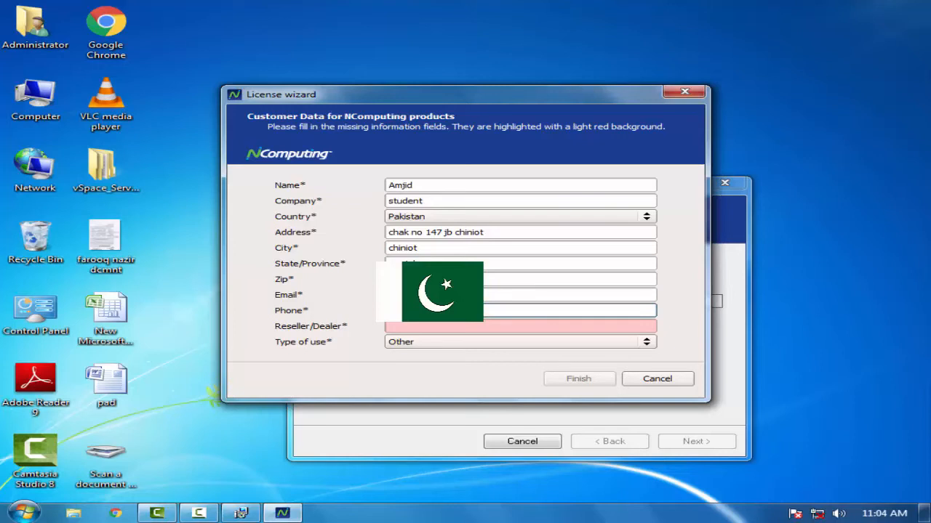
pyautogui.press('Tab')
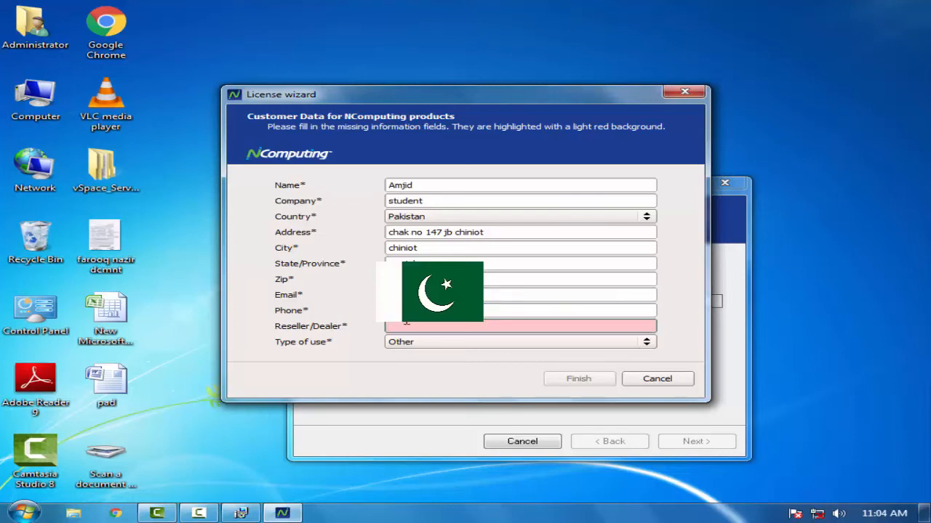
pyautogui.write('gov')
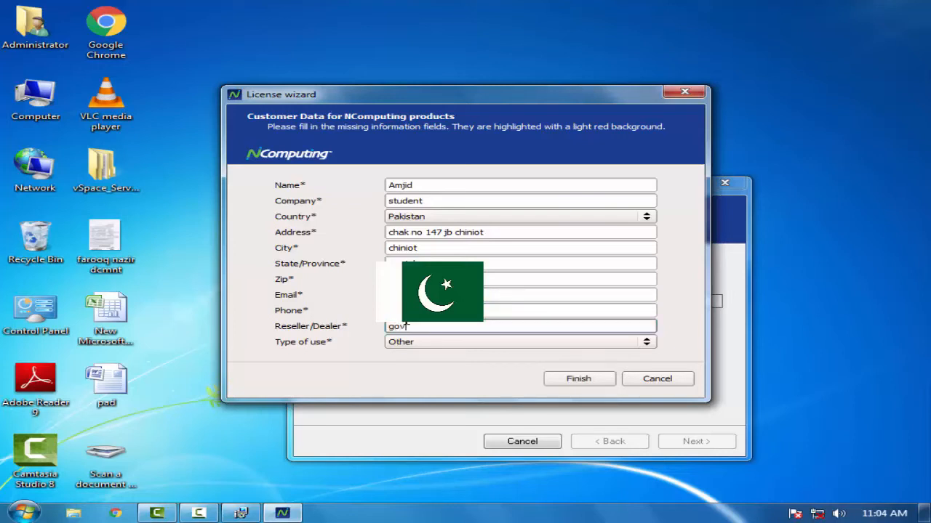
pyautogui.write('t of punjab')
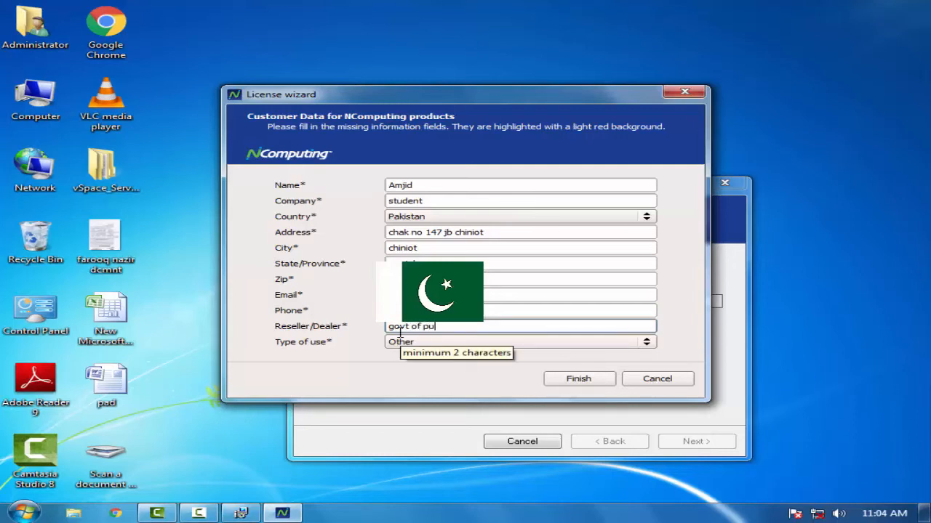
pyautogui.click(445, 343)
pyautogui.click(433, 354)
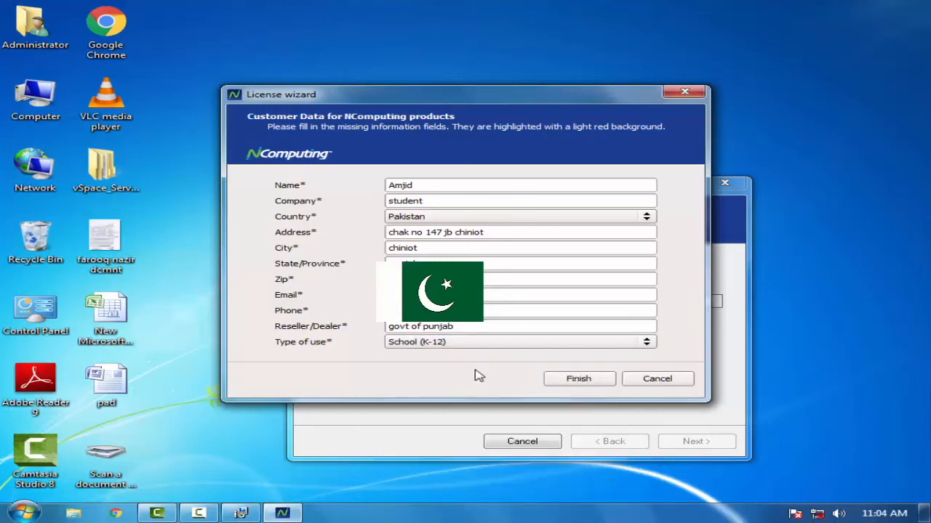
pyautogui.click(573, 379)
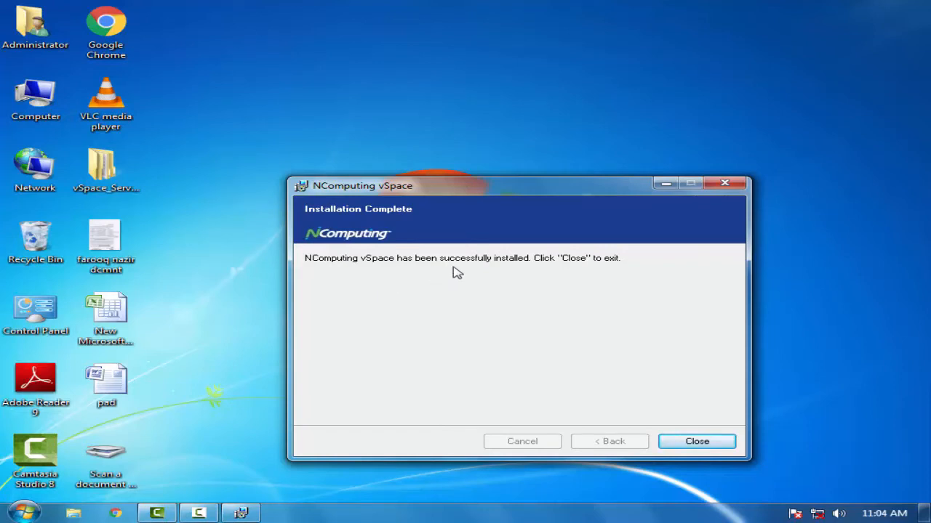
# Close the completed vSpace installer so the restart prompt appears.
pyautogui.click(688, 445)
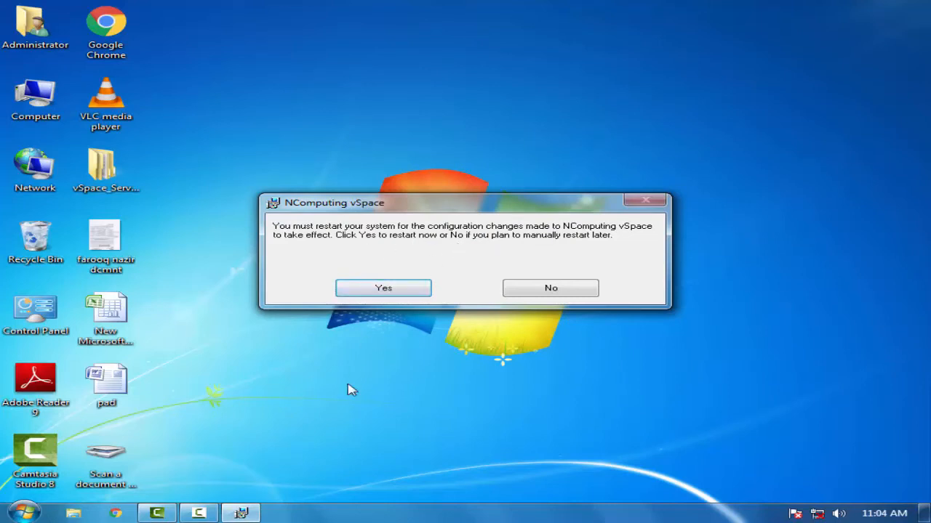
pyautogui.moveTo(200, 513)
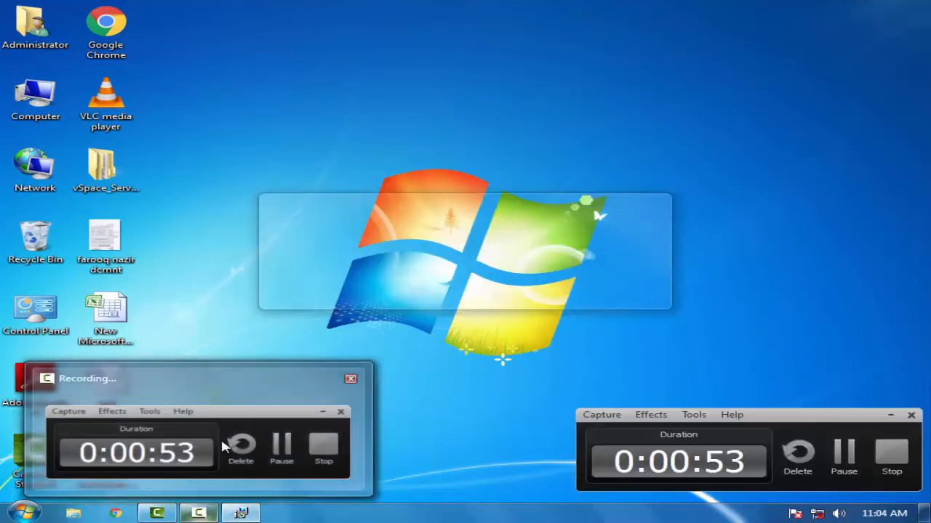